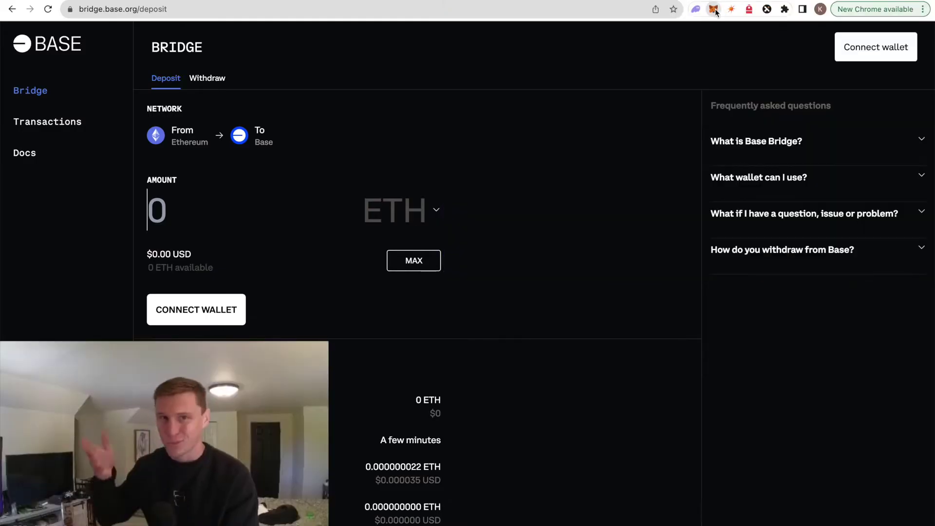
Open MetaMask over the bridge page and scroll through the wallet's existing networks
left_click(714, 9)
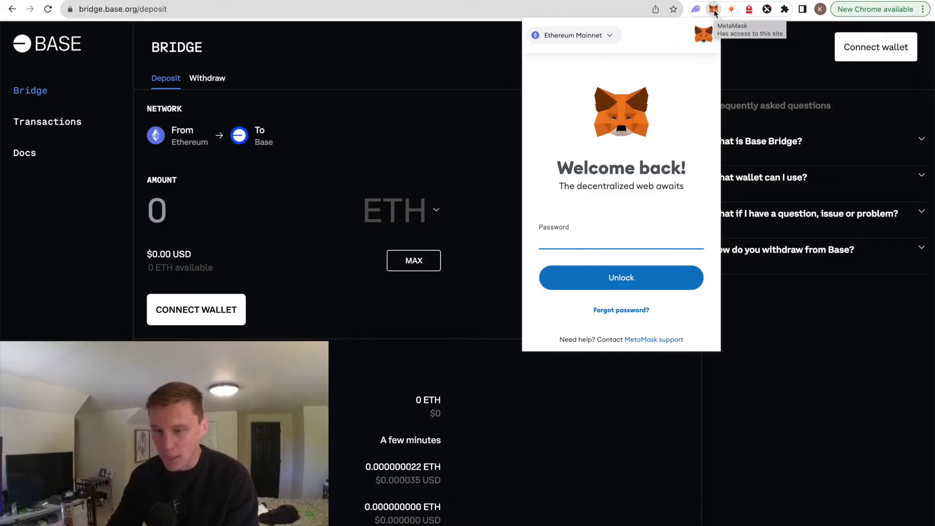
left_click(595, 36)
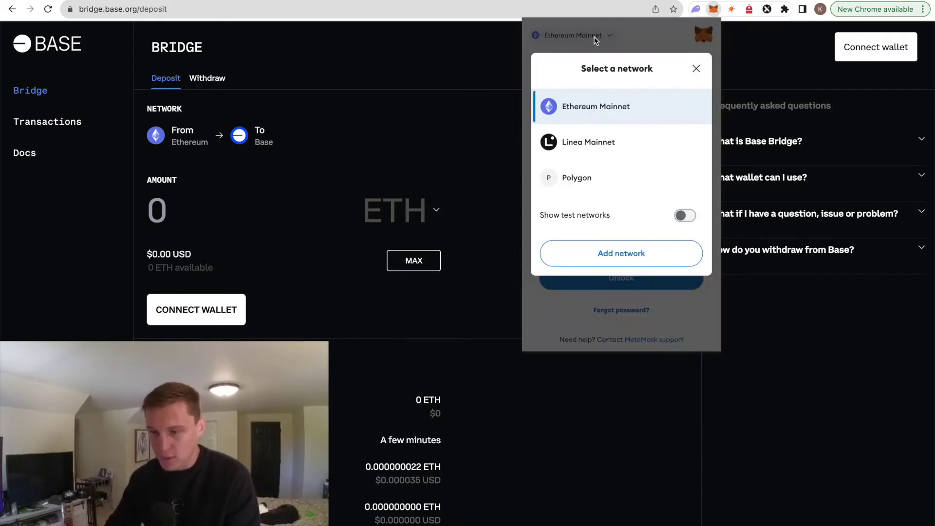
scroll(605, 129, "down", 2)
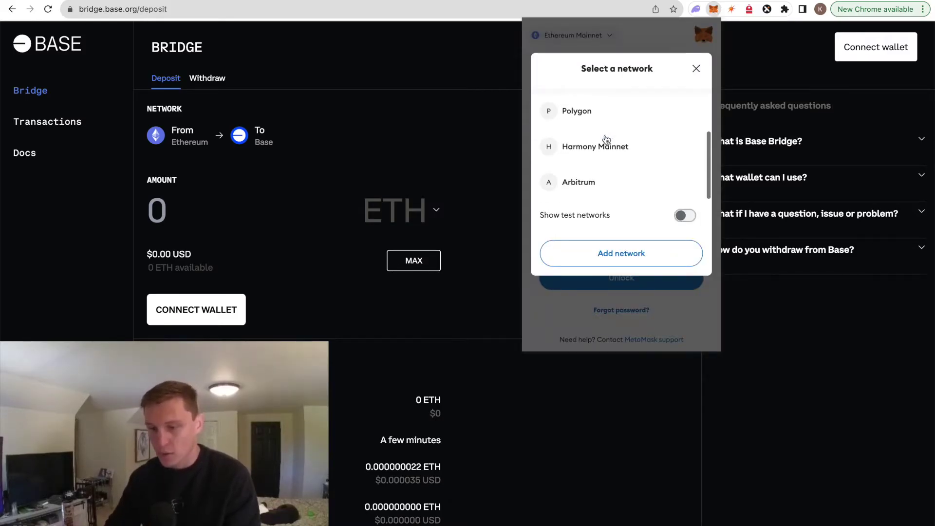
scroll(587, 185, "up", 2)
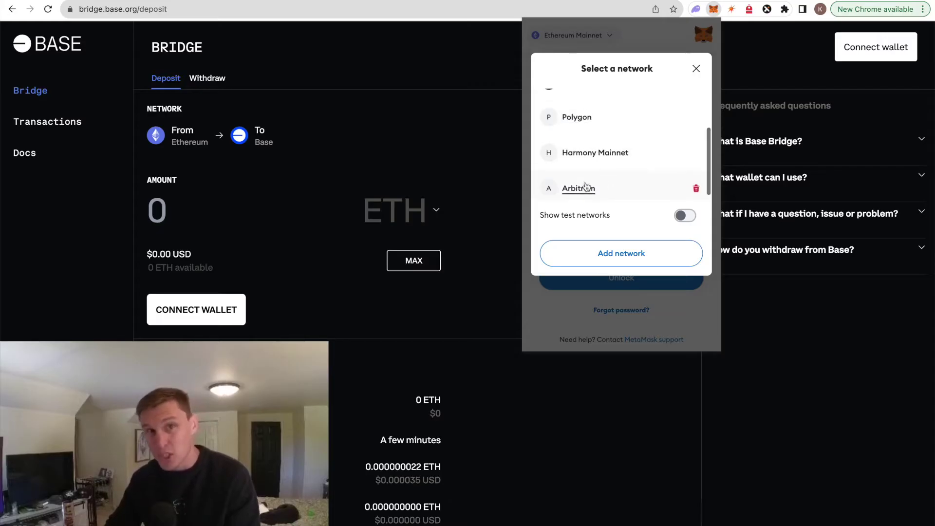
mouse_move(587, 186)
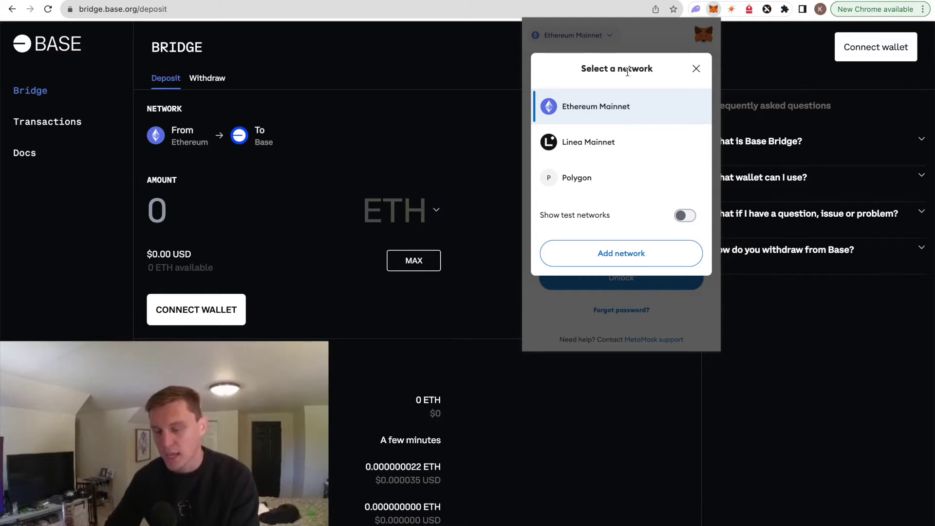
scroll(607, 127, "down", 2)
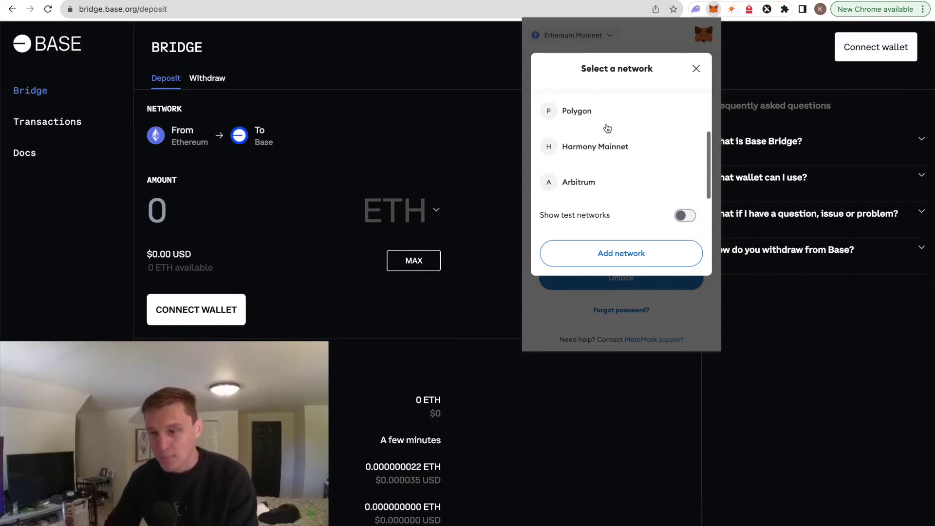
mouse_move(591, 119)
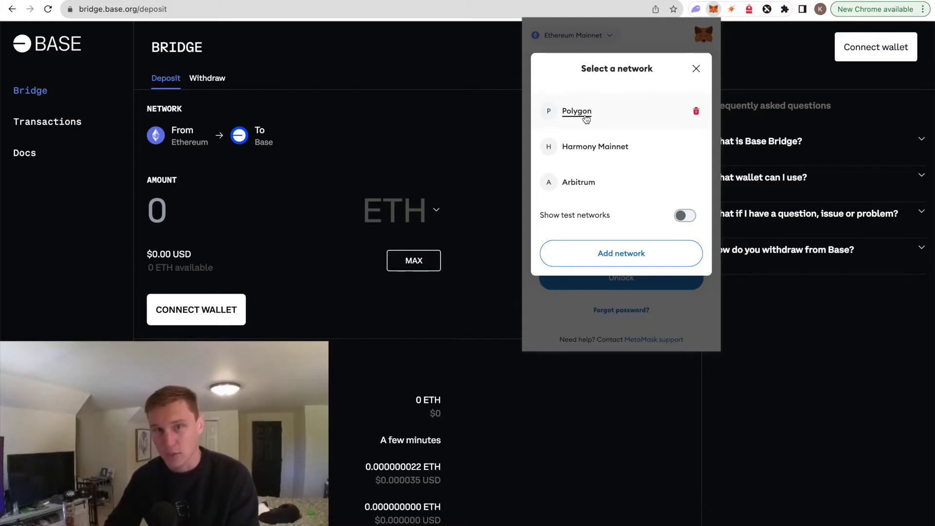
scroll(584, 119, "up", 2)
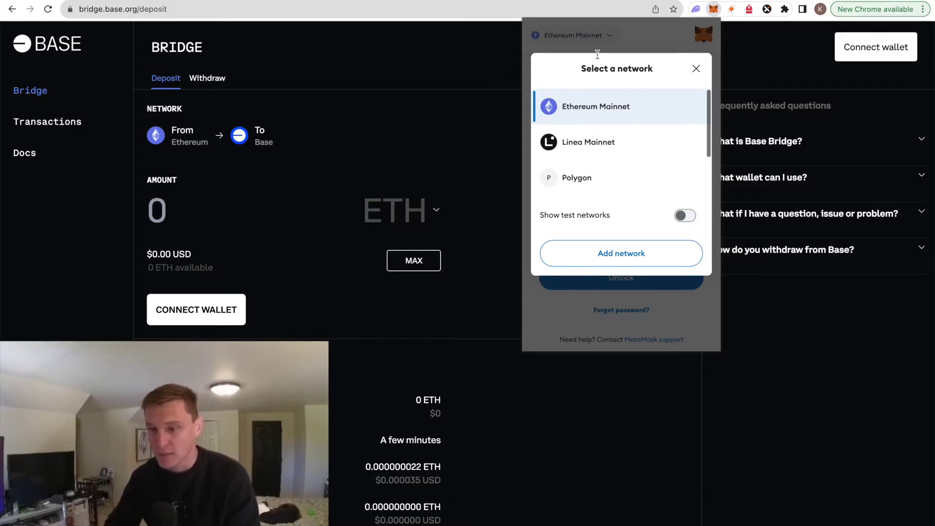
Reopen the network list and choose to add a new network
left_click(590, 41)
left_click(591, 39)
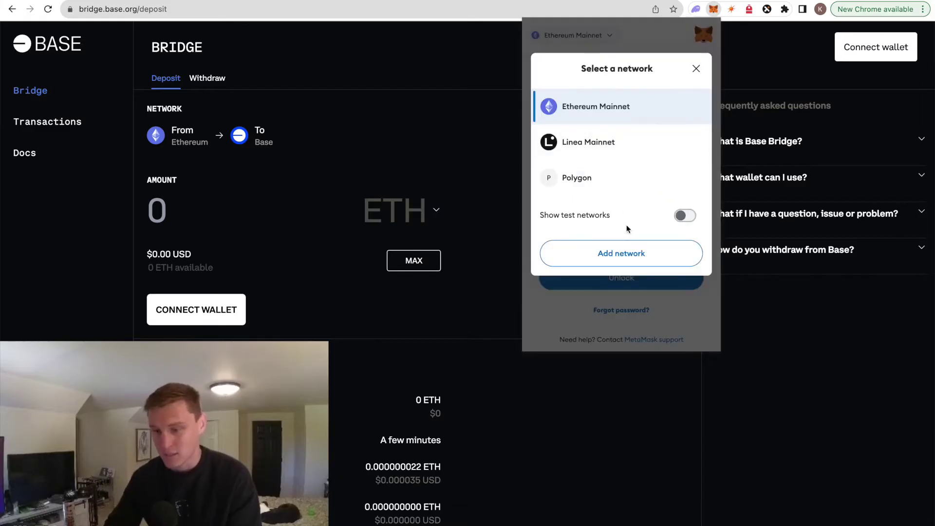
left_click(628, 261)
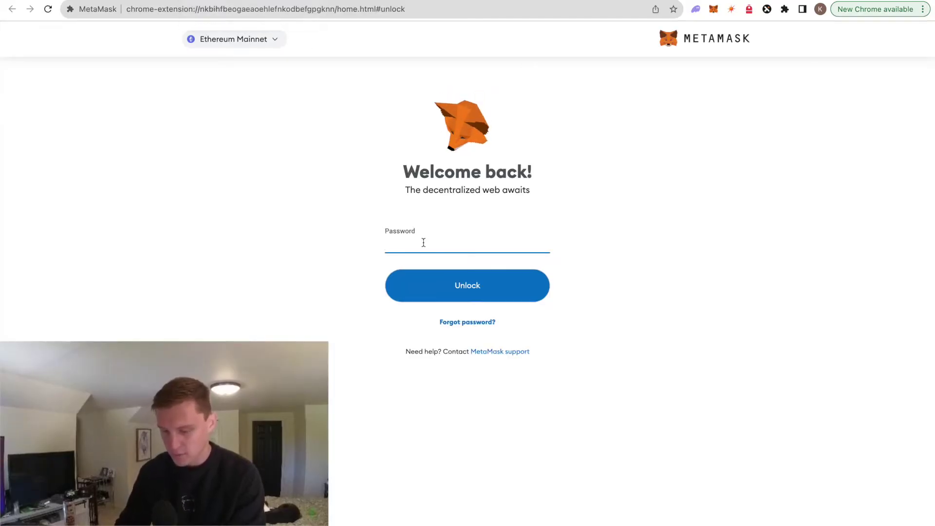
Unlock MetaMask with the wallet password and dismiss the What's new and recovery phrase notices
type("••••••••••••••••••")
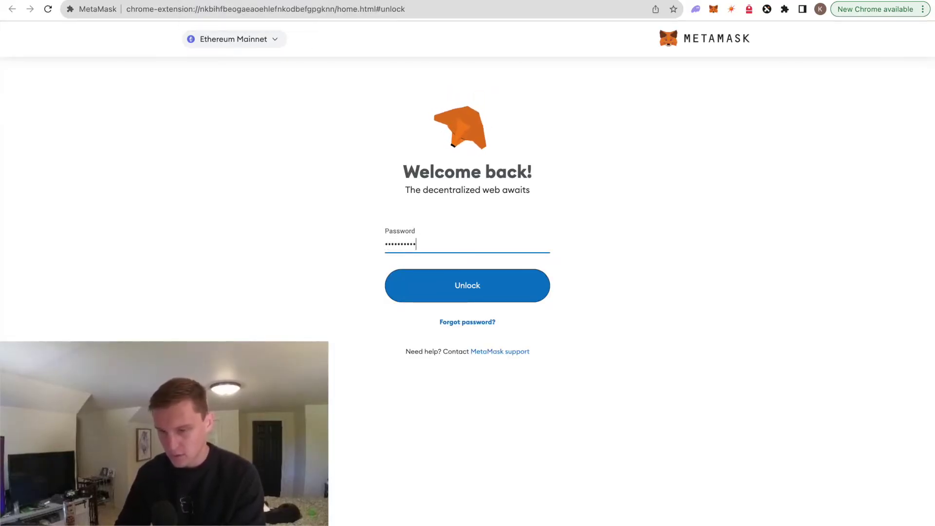
key("Return")
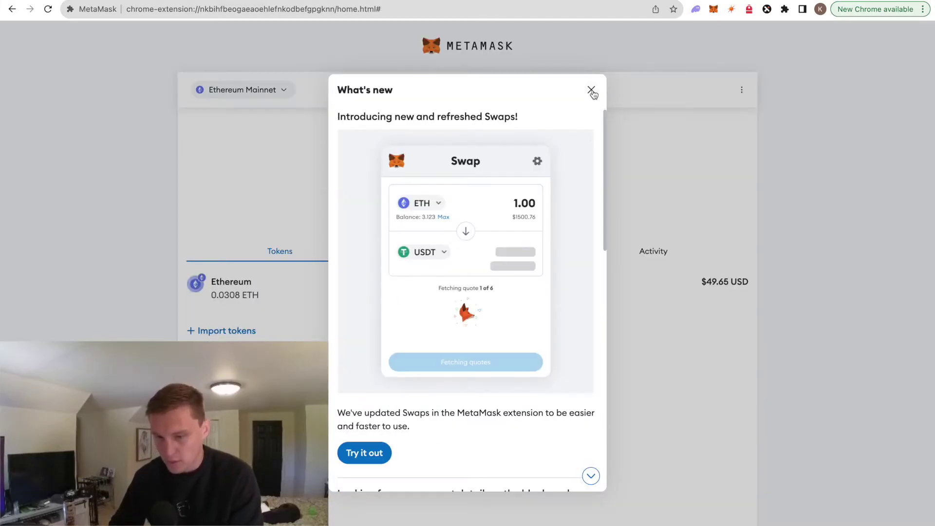
left_click(591, 91)
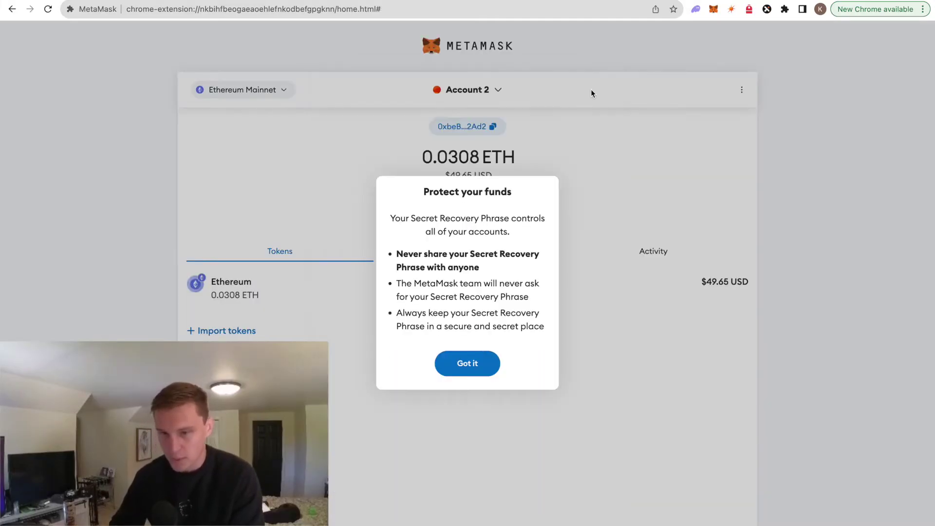
left_click(484, 369)
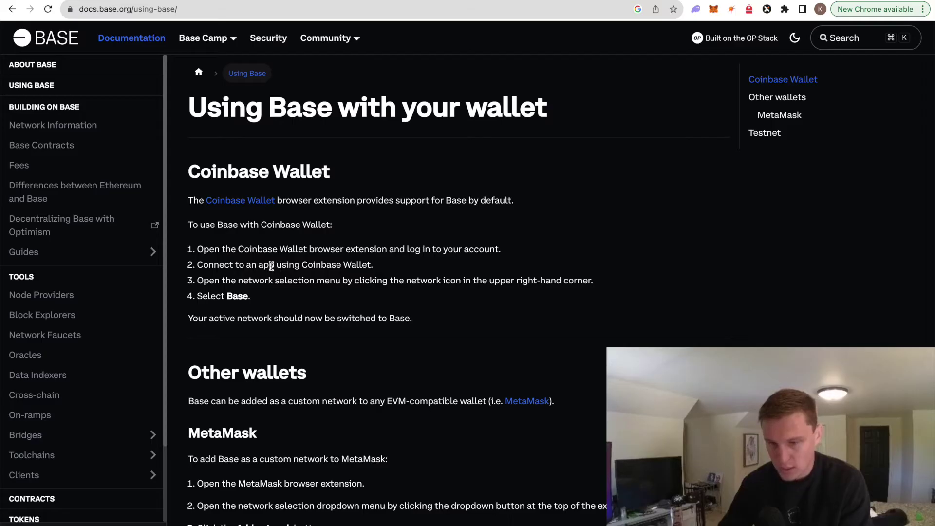
scroll(270, 266, "down", 9)
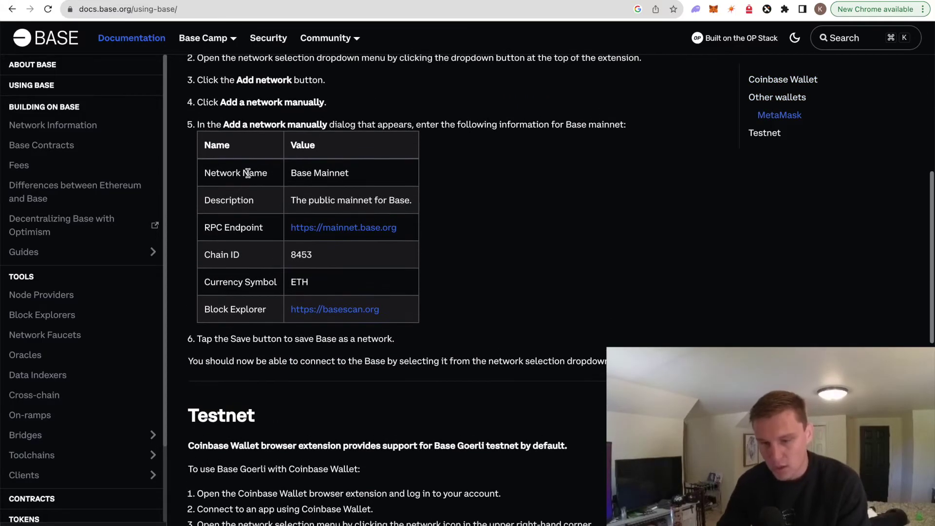
left_click_drag(202, 172, 435, 320)
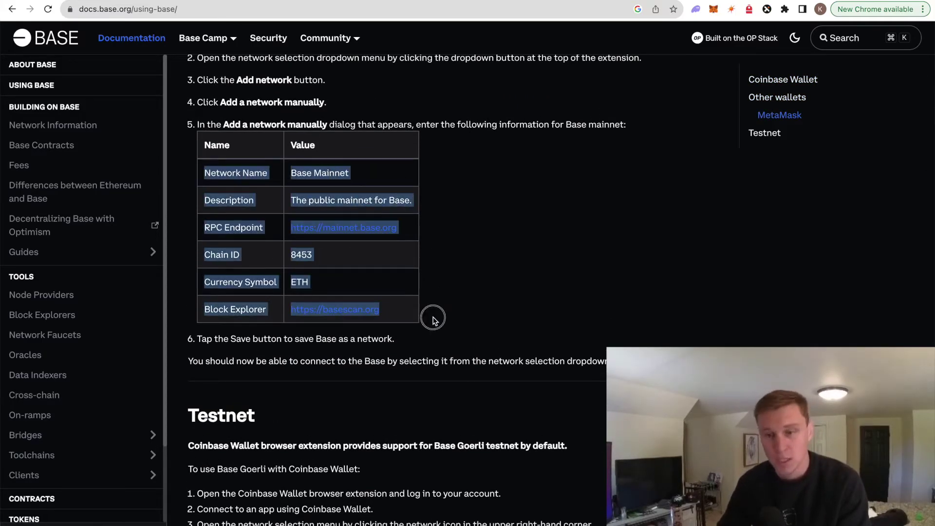
left_click(434, 320)
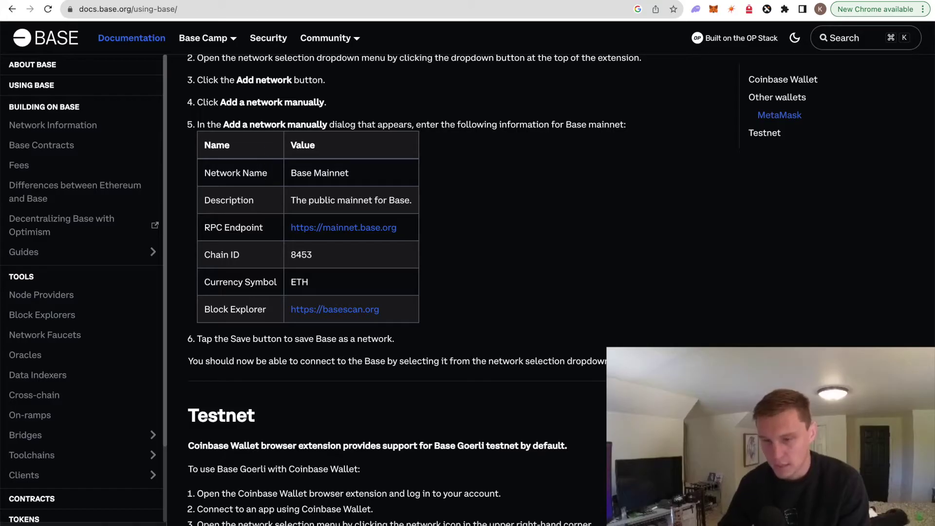
key("ctrl+Tab")
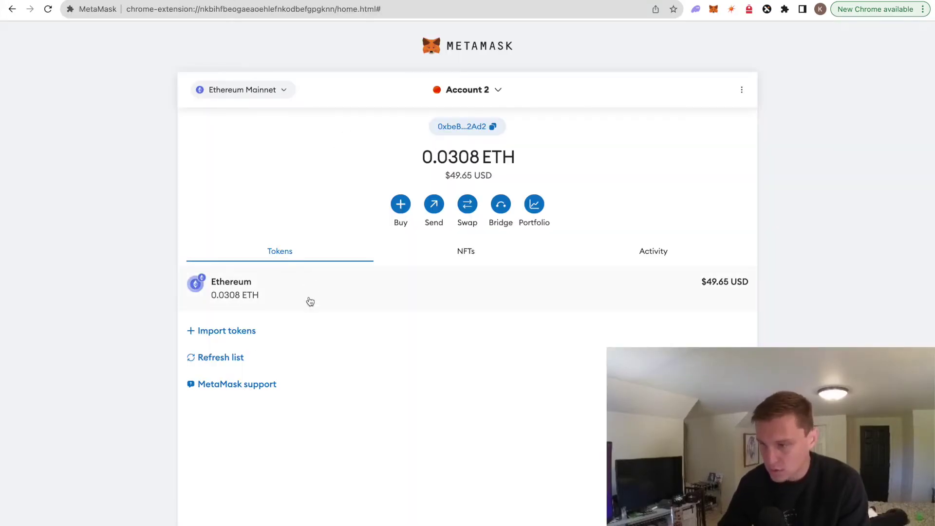
Open the manual add-network form and paste 'Base Mainnet' from the docs as the network name
left_click(280, 93)
left_click(453, 258)
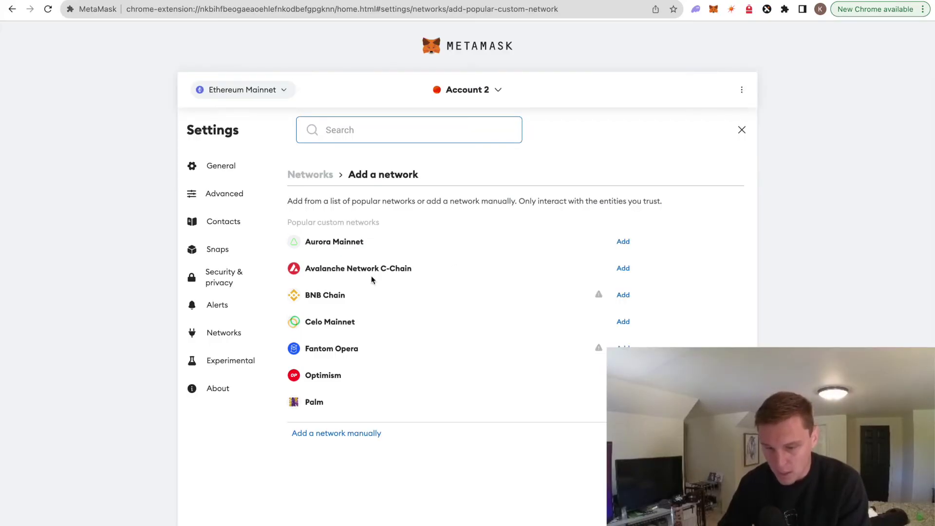
left_click(335, 435)
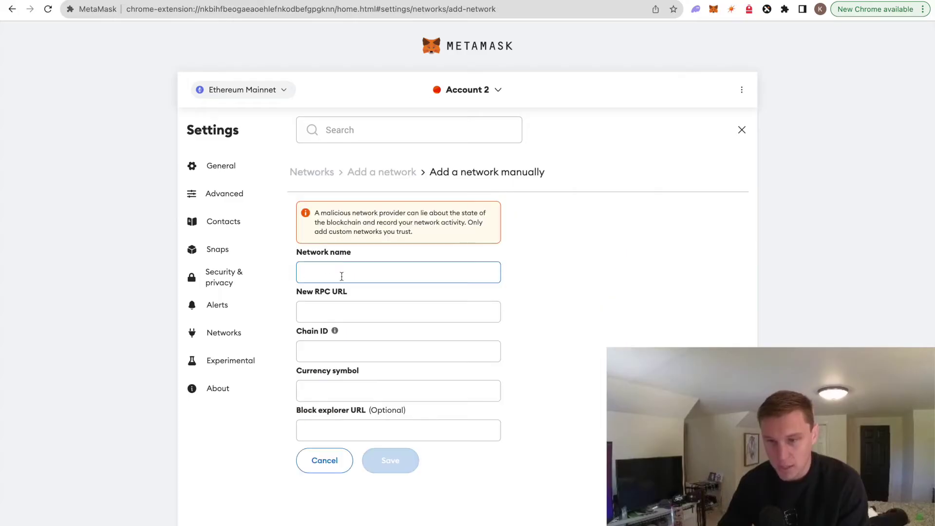
key("ctrl+Tab")
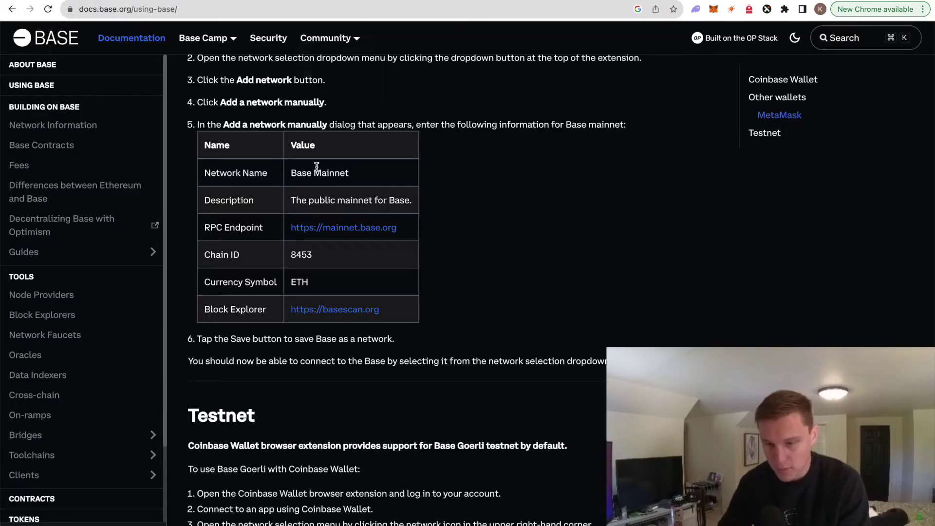
left_click_drag(359, 175, 291, 174)
key("ctrl+c")
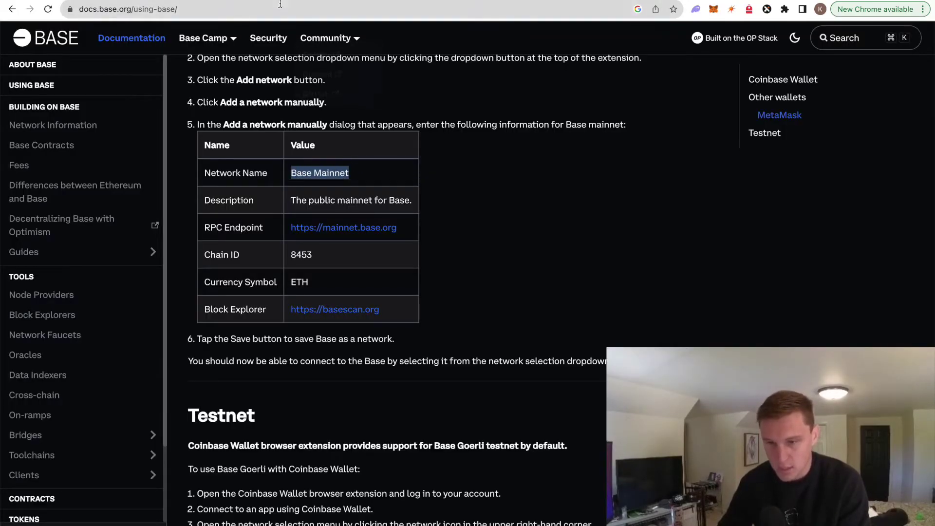
key("ctrl+shift+Tab")
key("ctrl+v")
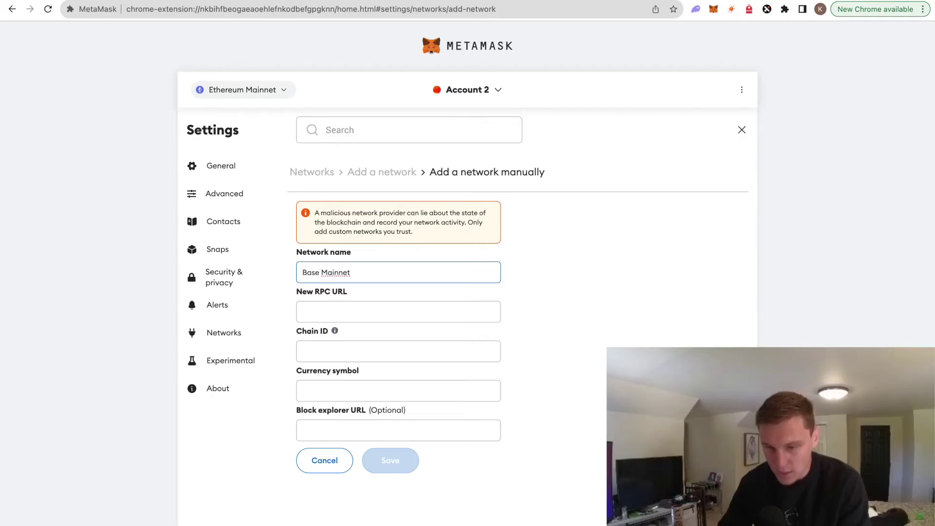
key("ctrl+Tab")
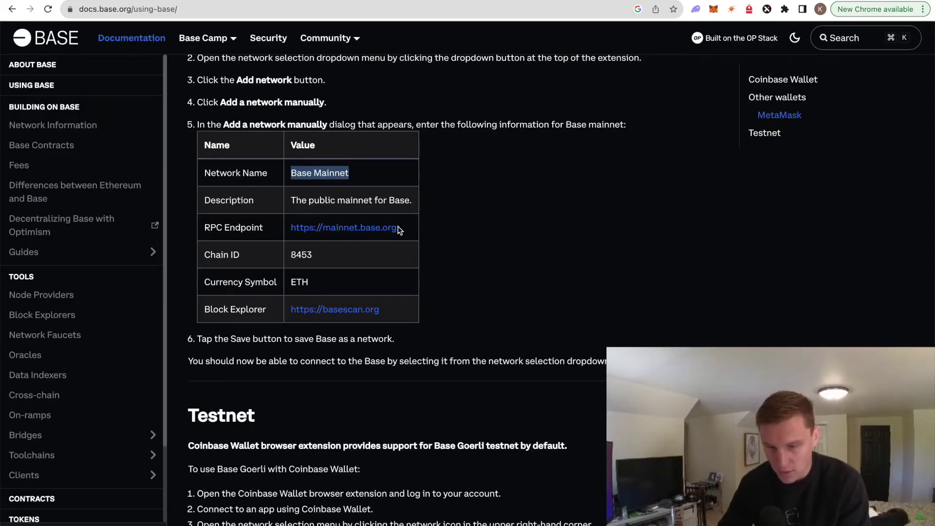
left_click_drag(397, 228, 293, 229)
key("ctrl+c")
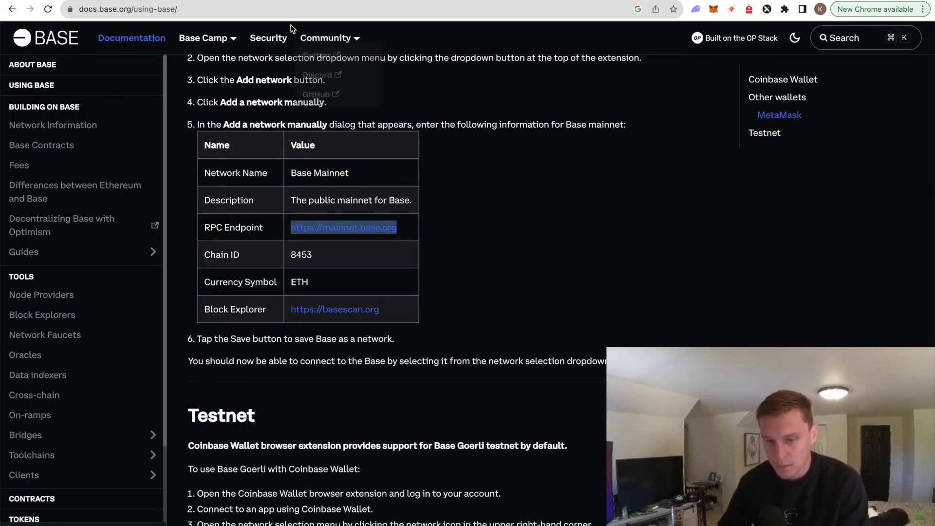
key("ctrl+shift+Tab")
left_click(340, 304)
key("ctrl+v")
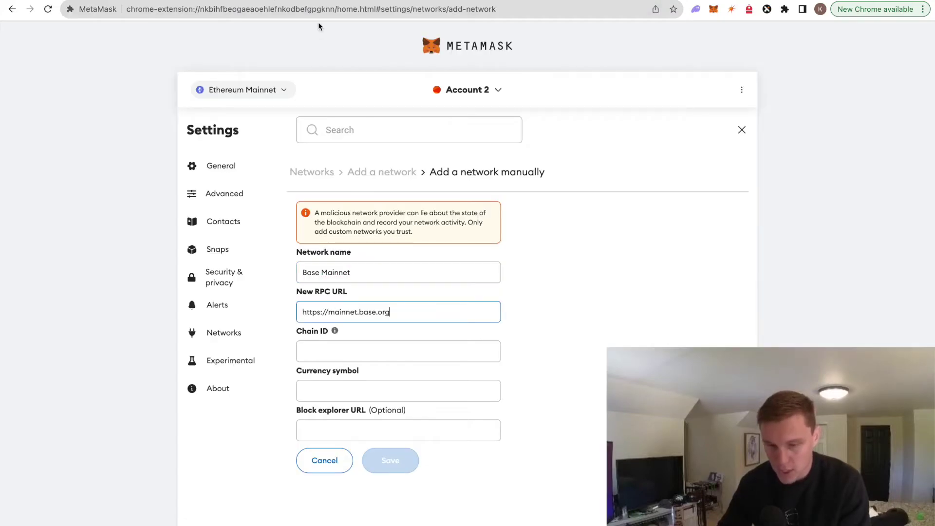
key("ctrl+Tab")
left_click_drag(324, 254, 289, 254)
key("ctrl+c")
key("ctrl+shift+Tab")
left_click(324, 350)
key("ctrl+v")
key("ctrl+Tab")
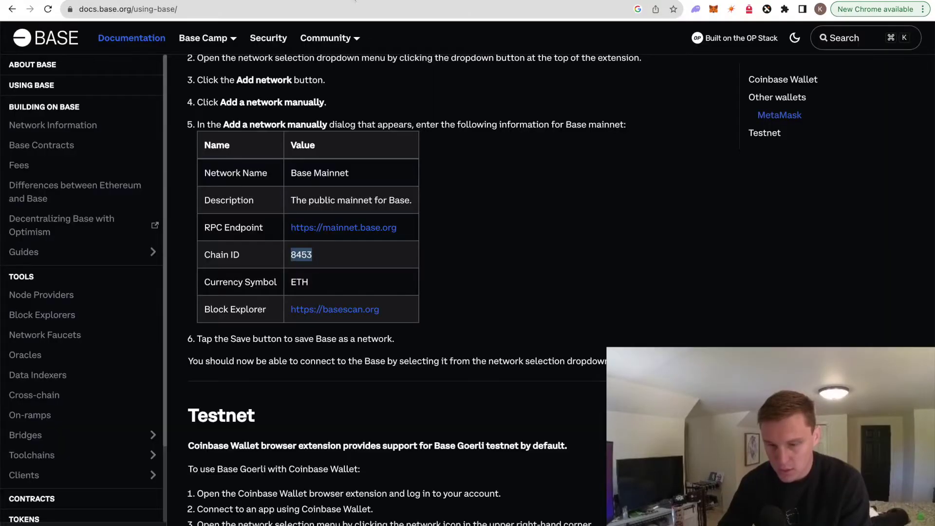
left_click_drag(290, 281, 312, 282)
key("ctrl+c")
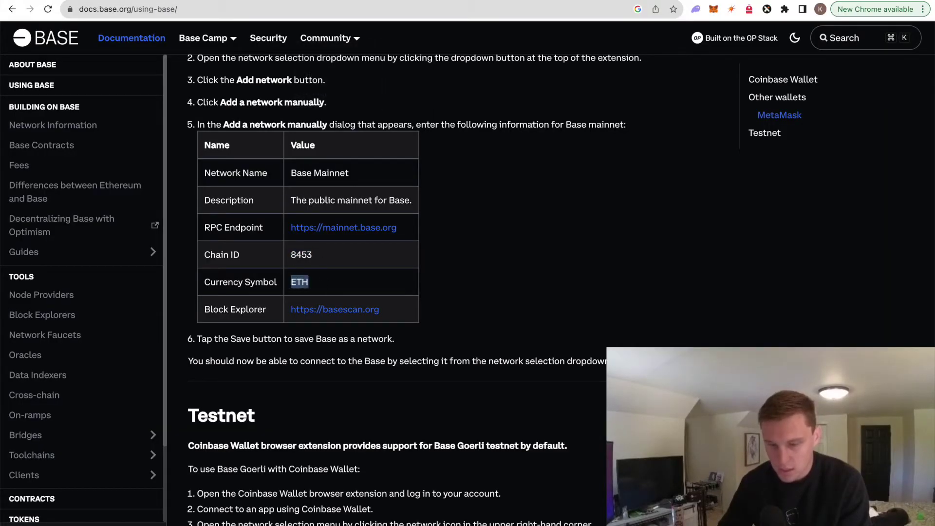
key("ctrl+shift+Tab")
left_click(333, 390)
key("ctrl+v")
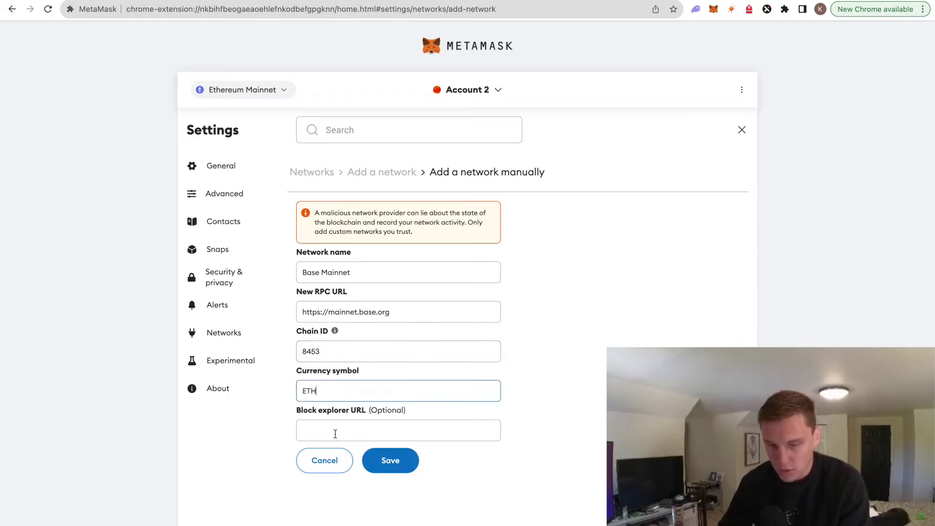
left_click(336, 432)
key("ctrl+Tab")
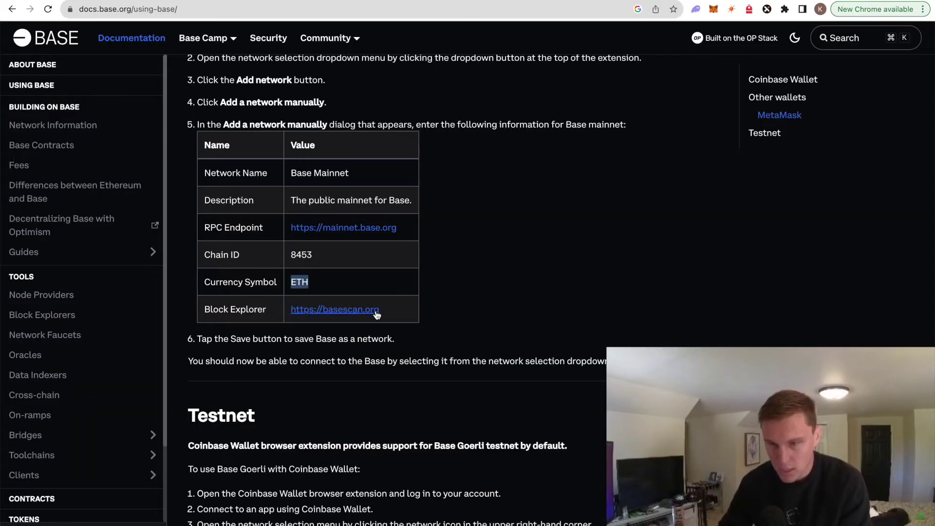
left_click_drag(381, 310, 286, 316)
key("ctrl+c")
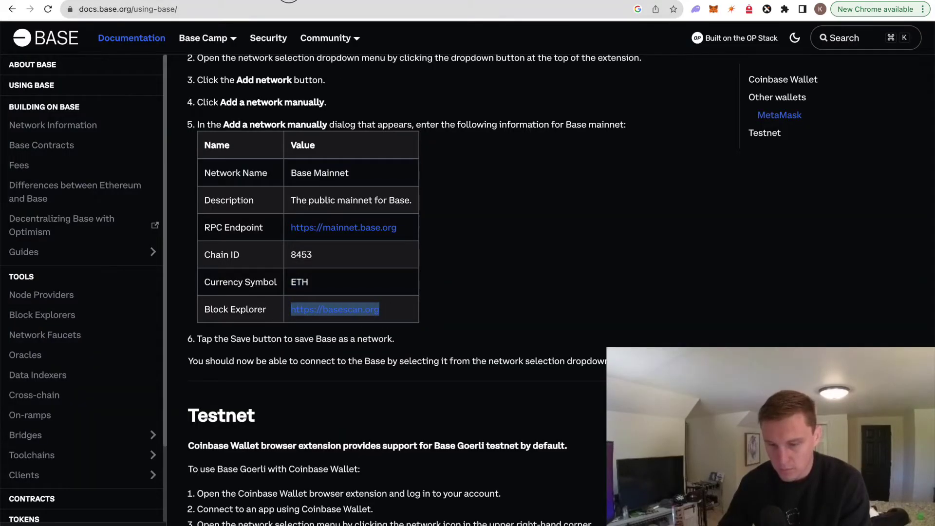
key("ctrl+shift+Tab")
key("ctrl+v")
left_click(383, 466)
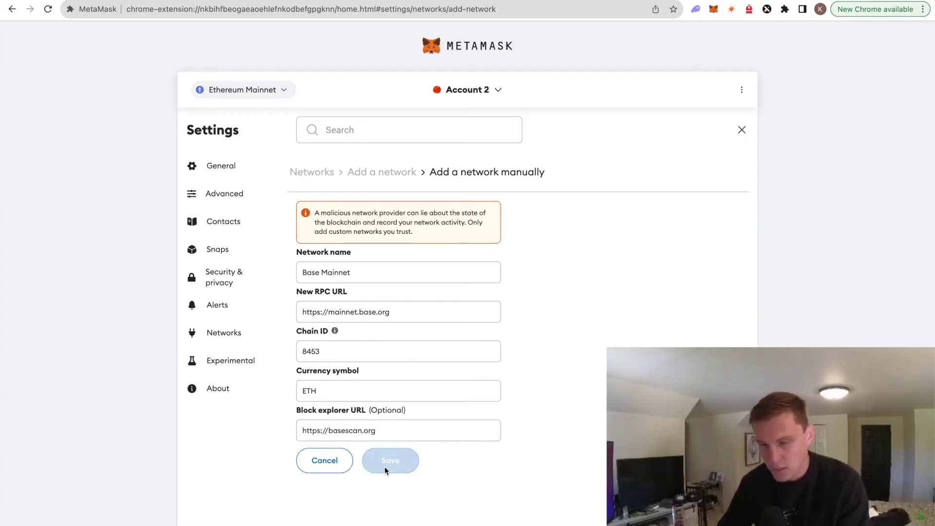
Switch to Base Mainnet from the success popup and dismiss the tips, showing 0 ETH
left_click(470, 296)
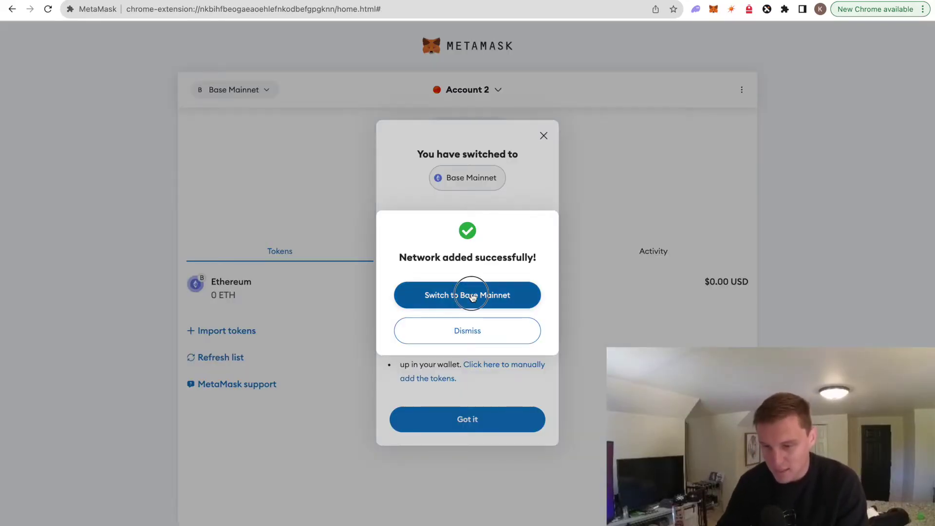
left_click(463, 418)
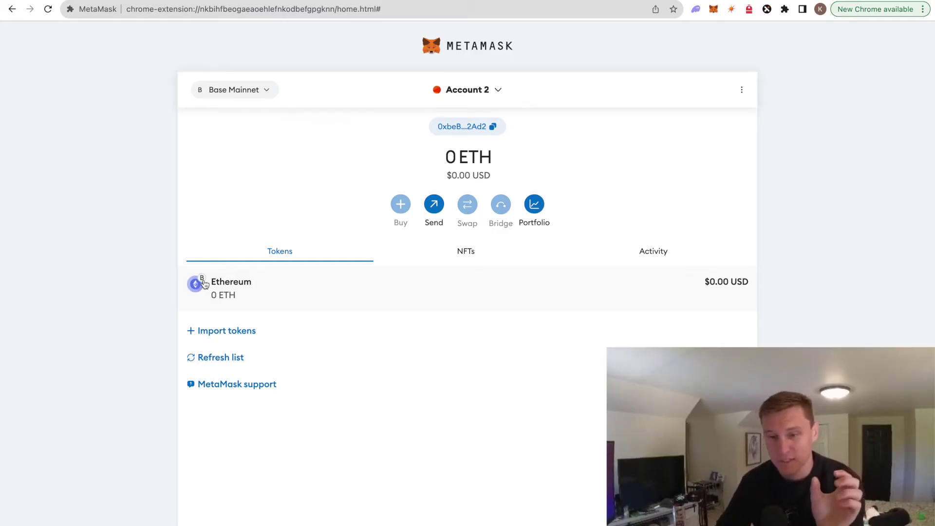
Switch MetaMask from Base back to Ethereum Mainnet, then return to the Base Bridge page
left_click(243, 91)
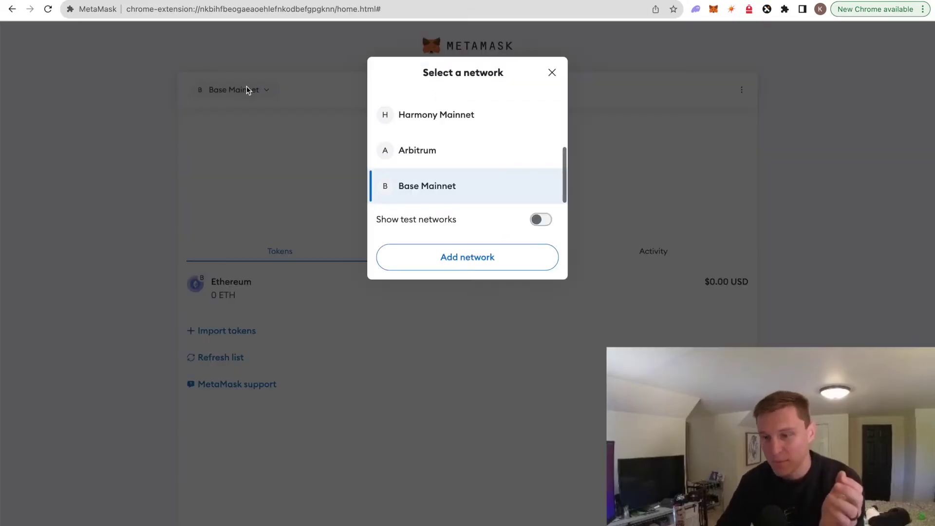
left_click(551, 73)
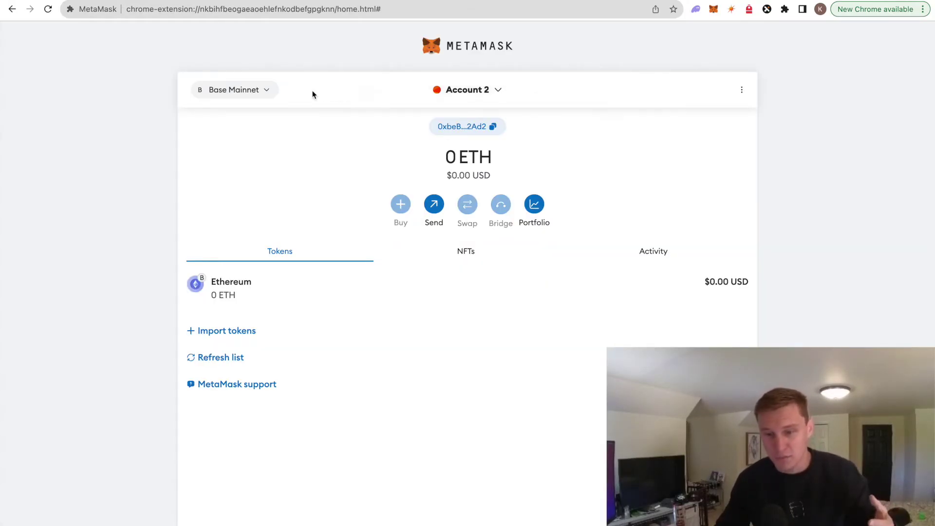
left_click(238, 93)
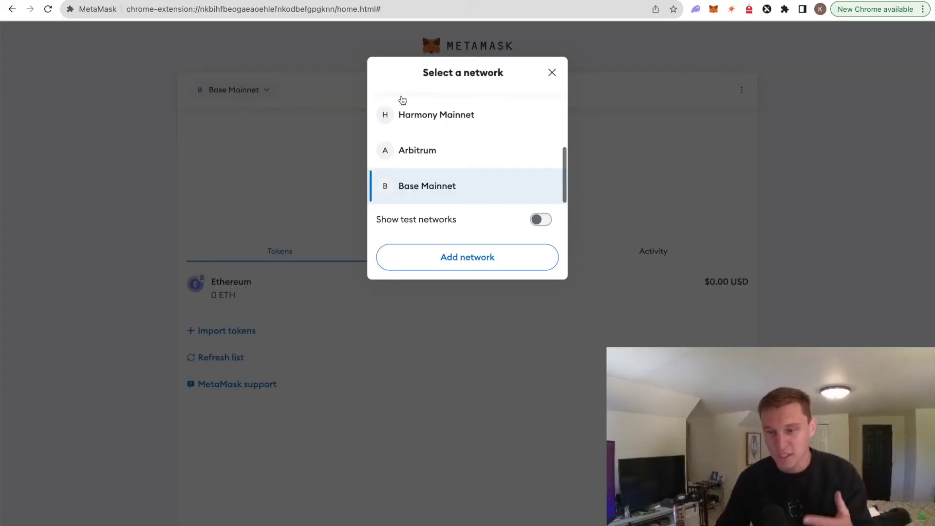
scroll(439, 132, "up", 5)
left_click(439, 116)
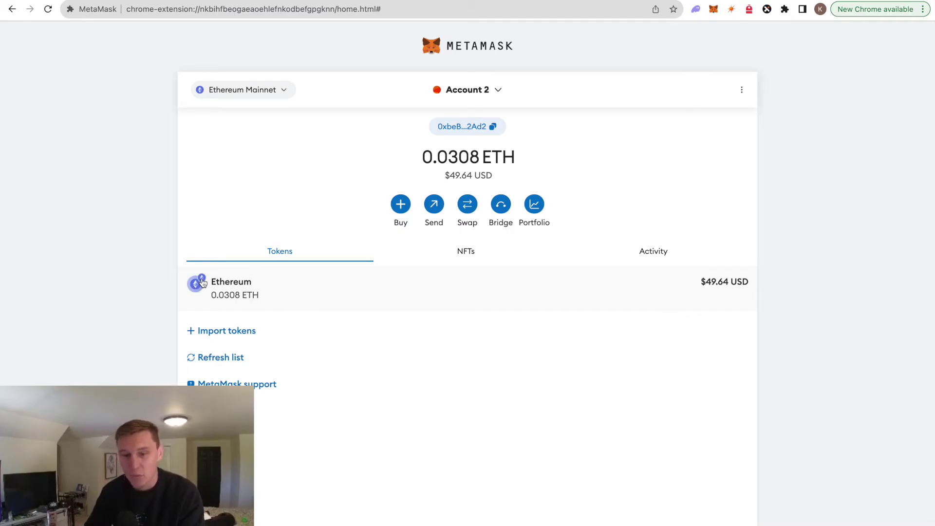
key("ctrl+Tab")
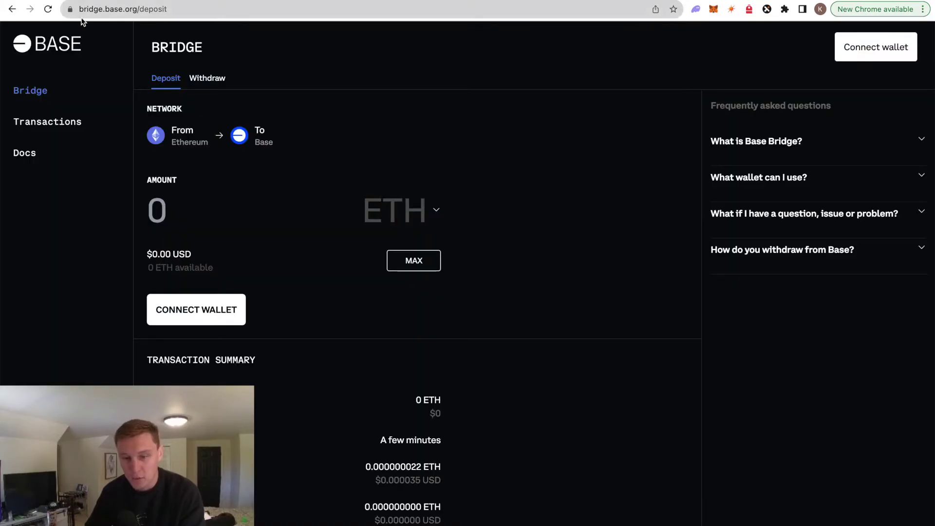
Connect MetaMask's Account 2 to Base Bridge, choosing MetaMask over Phantom
left_click(95, 10)
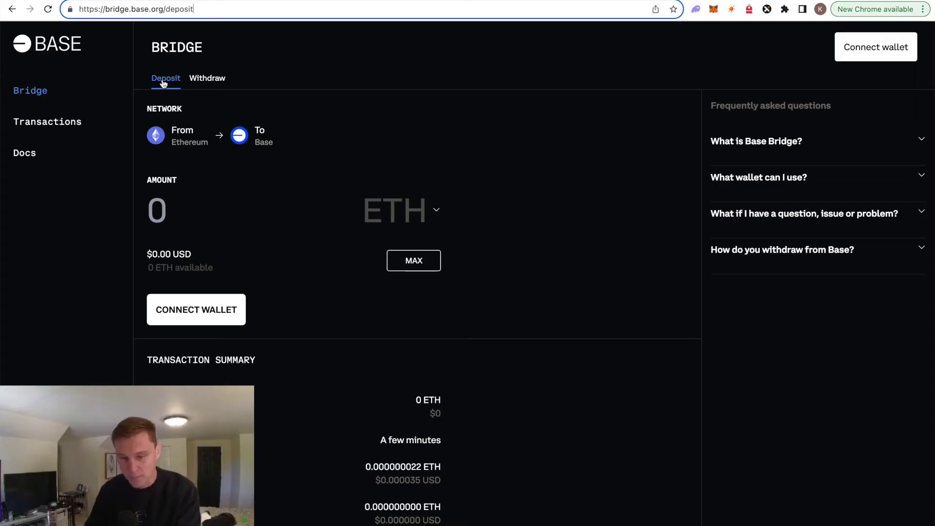
left_click(203, 306)
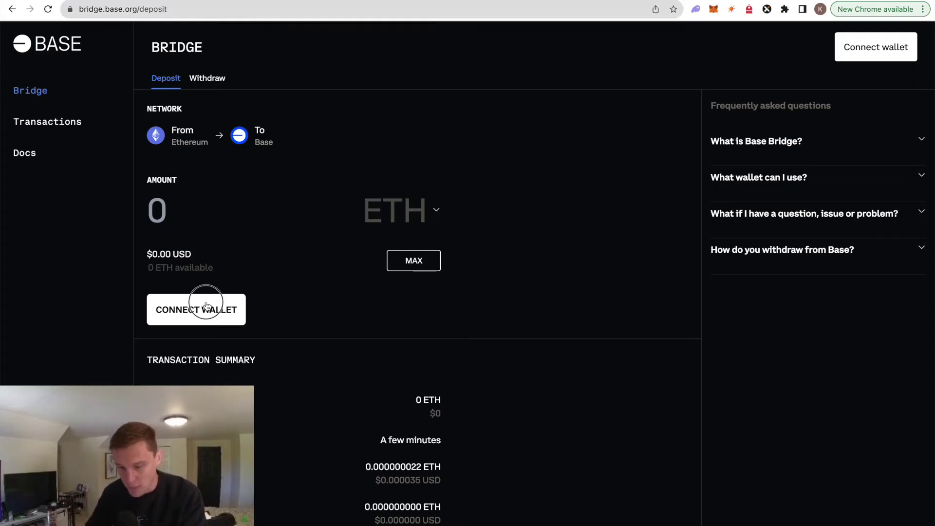
left_click(428, 340)
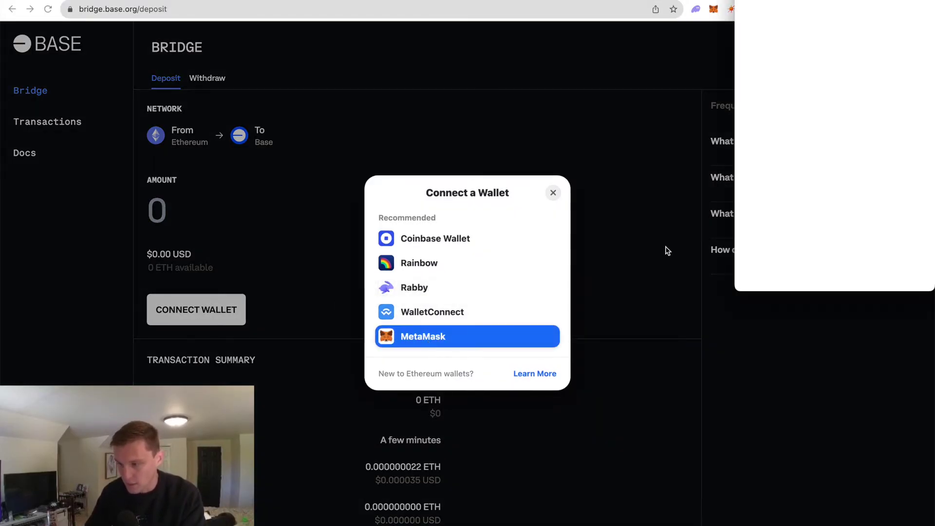
left_click_drag(775, 16, 752, 27)
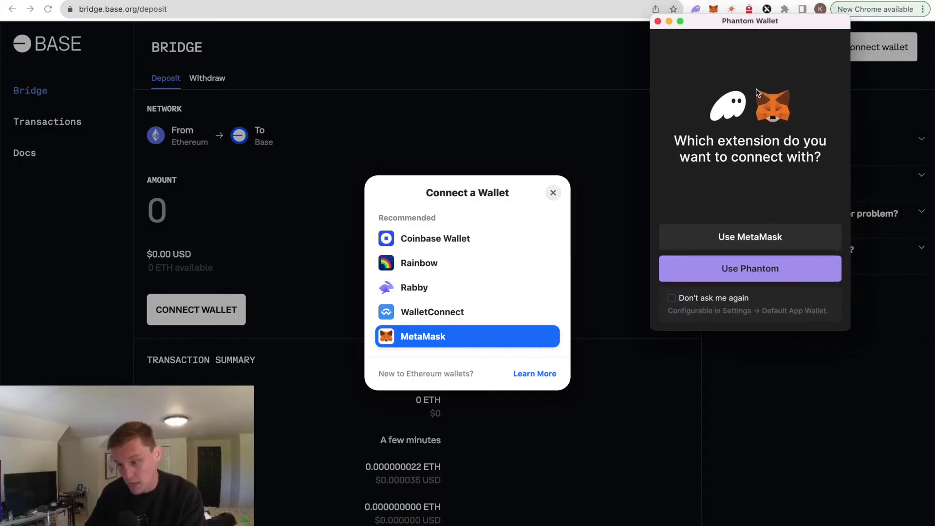
left_click(754, 244)
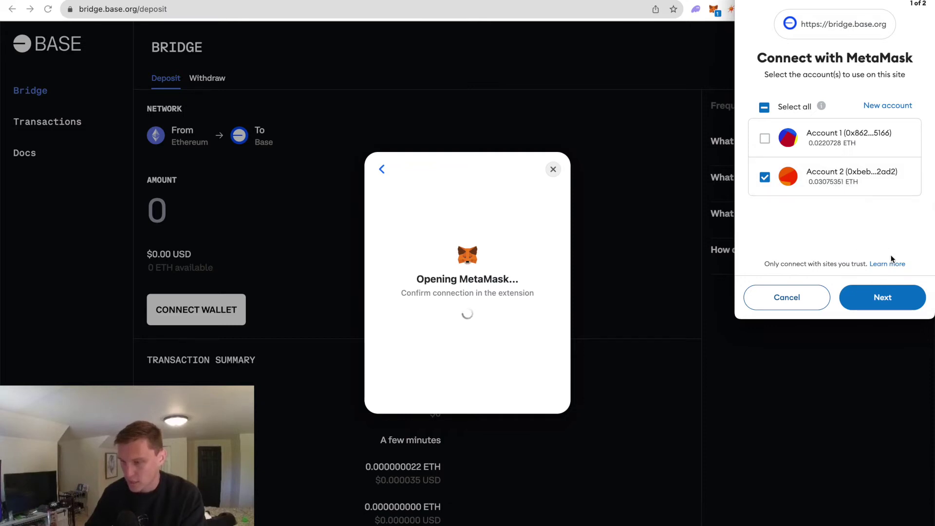
left_click(897, 299)
left_click(895, 301)
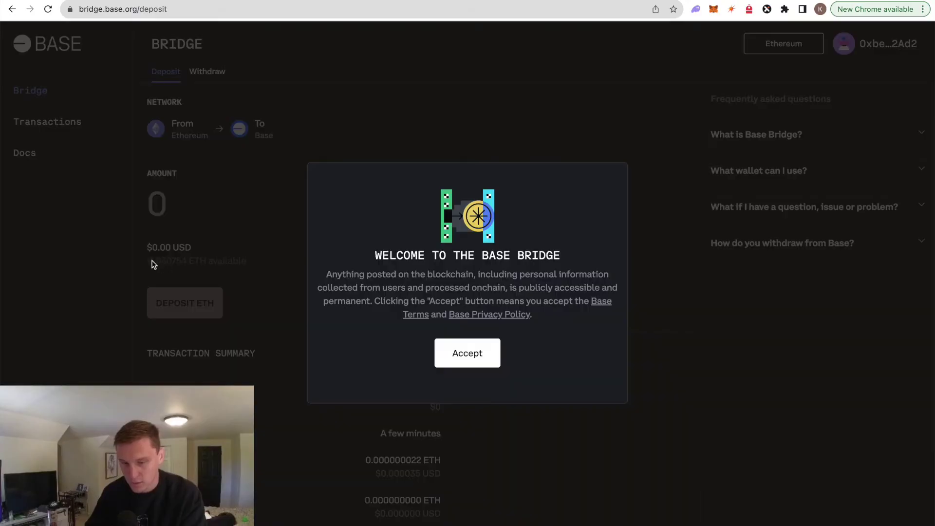
Accept the Base Bridge welcome terms and check the available ETH balance
left_click(458, 363)
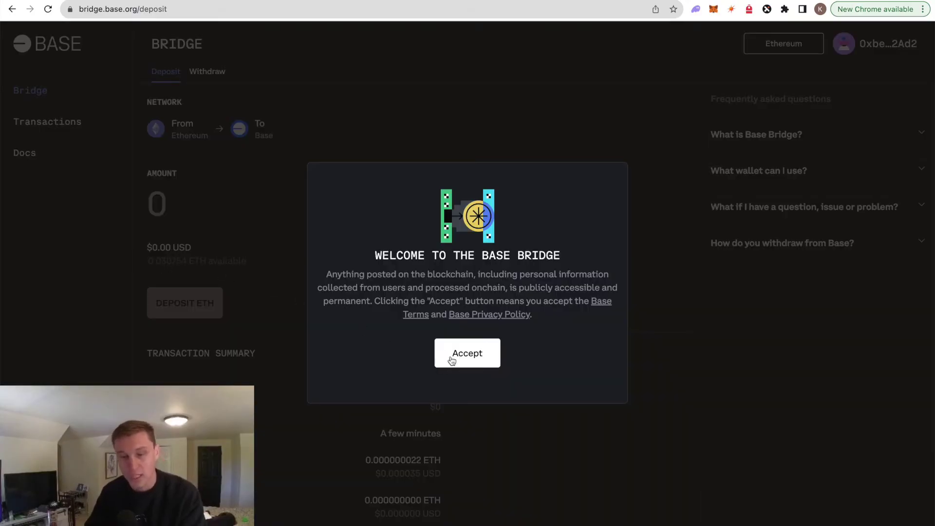
left_click(452, 361)
left_click_drag(150, 262, 240, 261)
left_click(236, 262)
Enter a .015 ETH deposit amount and start the deposit to Base
left_click(156, 203)
type(".0")
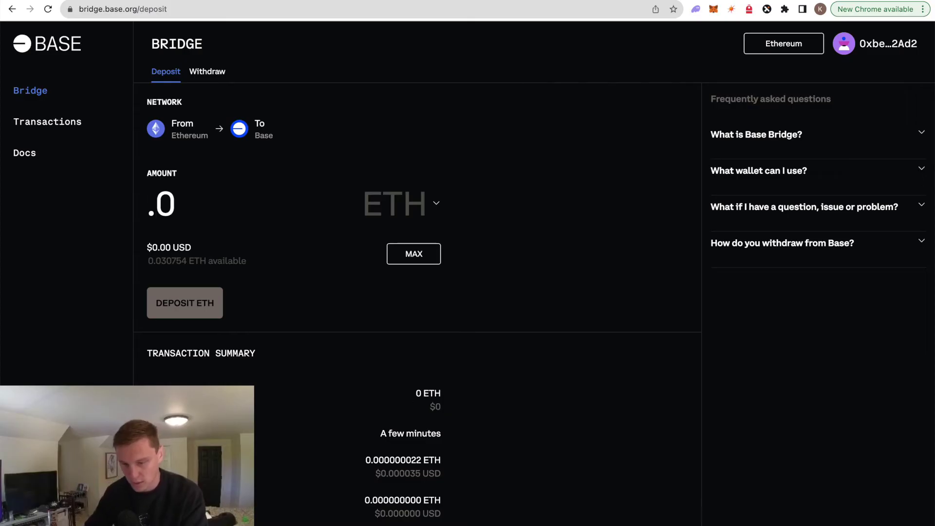
type("2")
key("BackSpace")
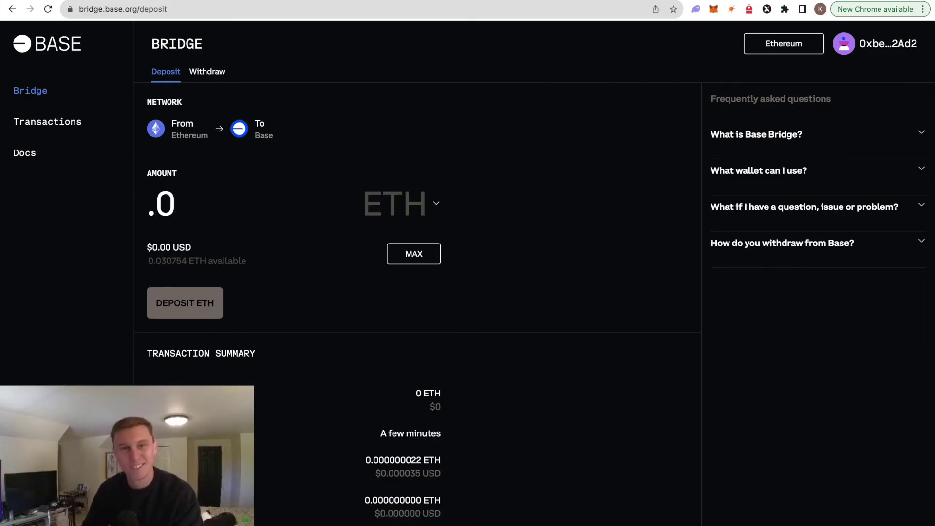
type("15")
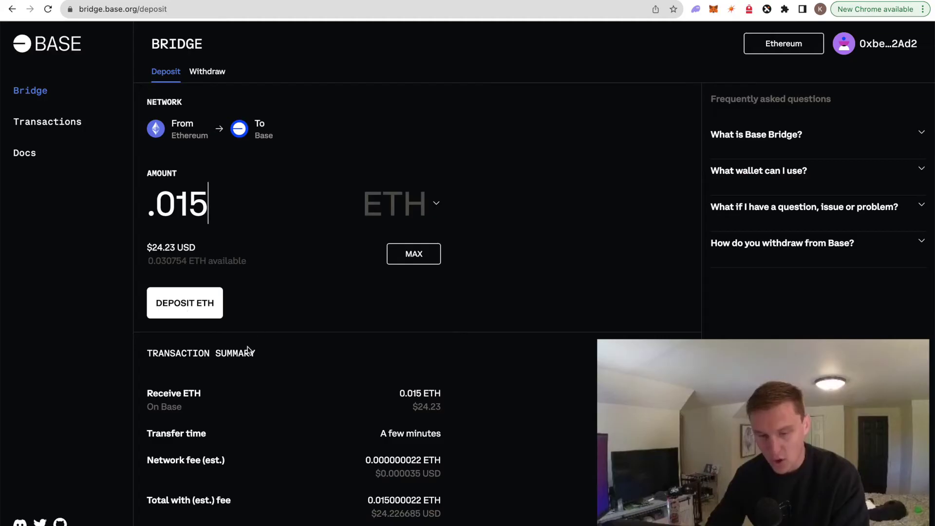
scroll(217, 375, "down", 1)
scroll(218, 381, "up", 1)
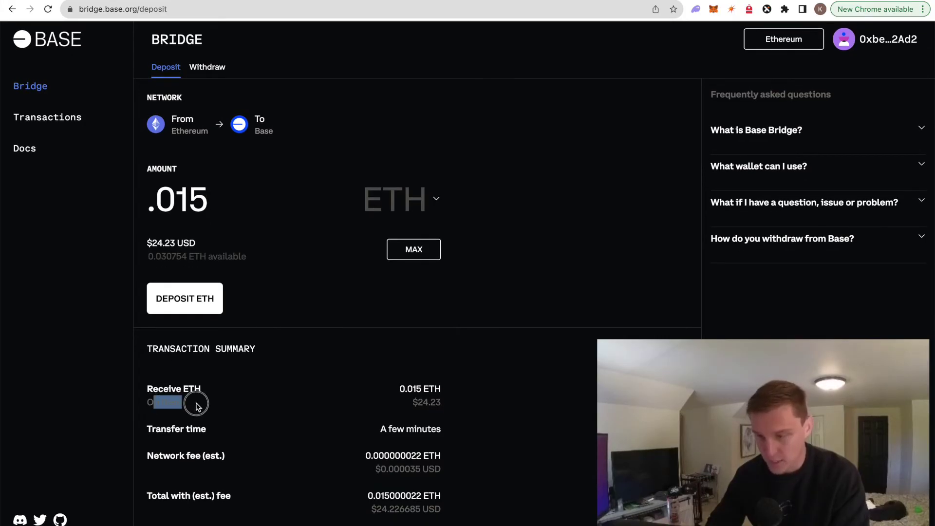
left_click_drag(380, 428, 441, 428)
left_click(286, 367)
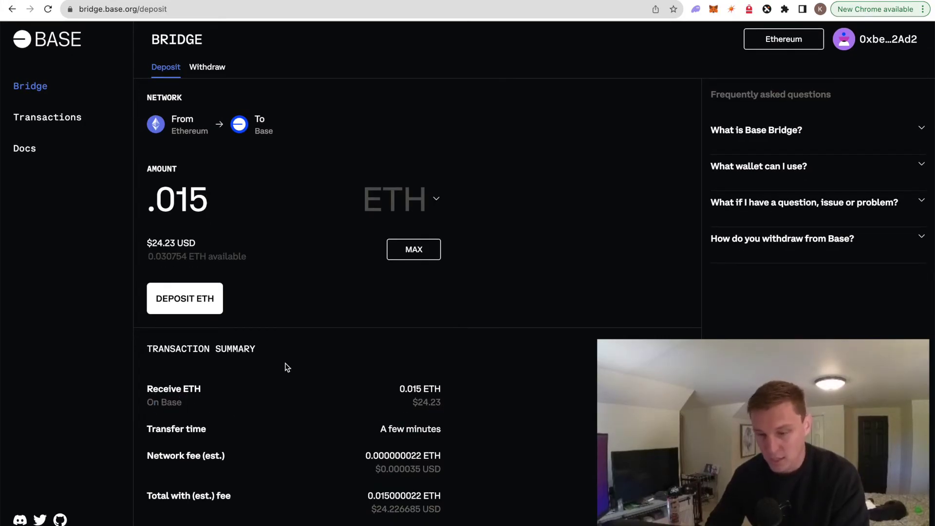
left_click(157, 299)
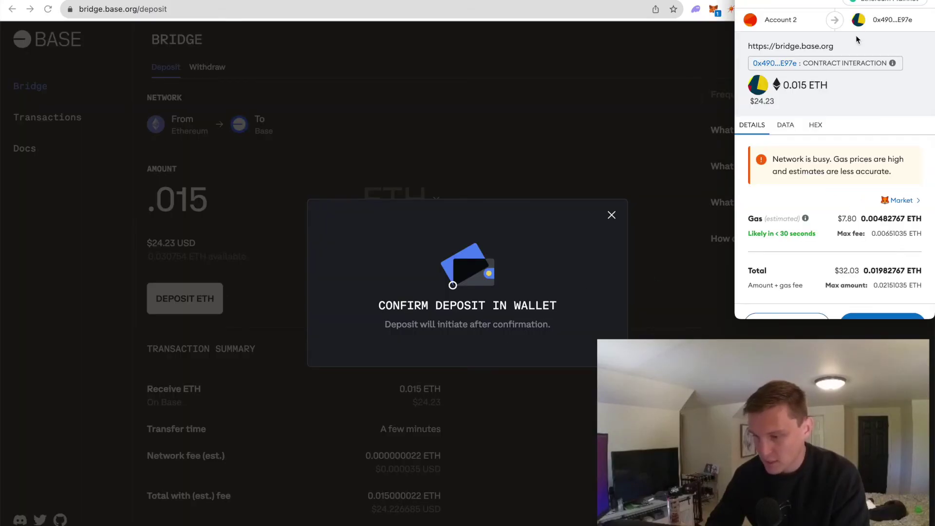
Review the gas fee and confirm the 0.015 ETH deposit transaction in MetaMask
left_click_drag(834, 1, 707, 42)
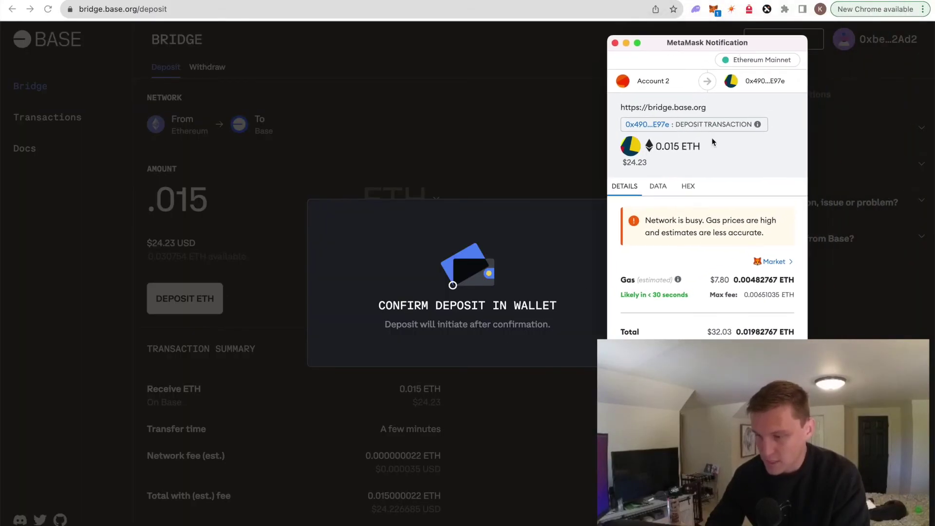
scroll(695, 241, "down", 2)
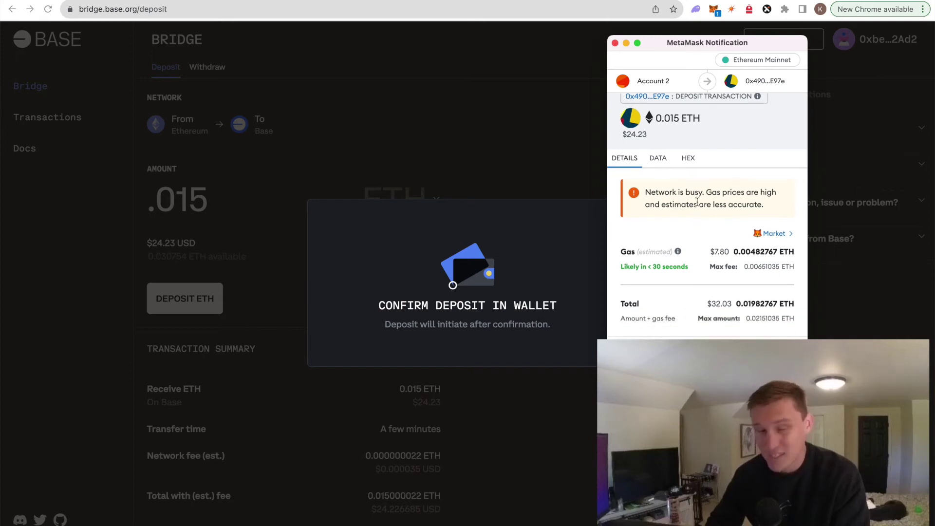
left_click_drag(710, 251, 753, 253)
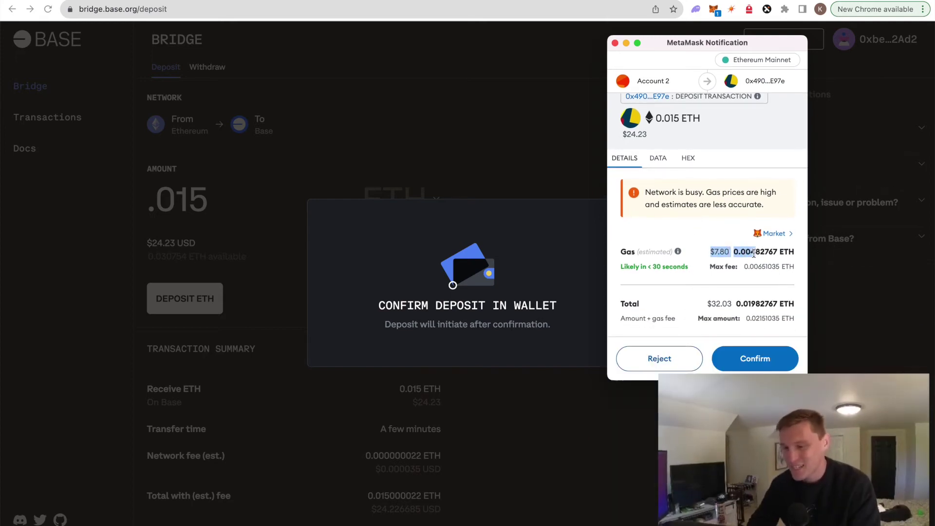
left_click(720, 254)
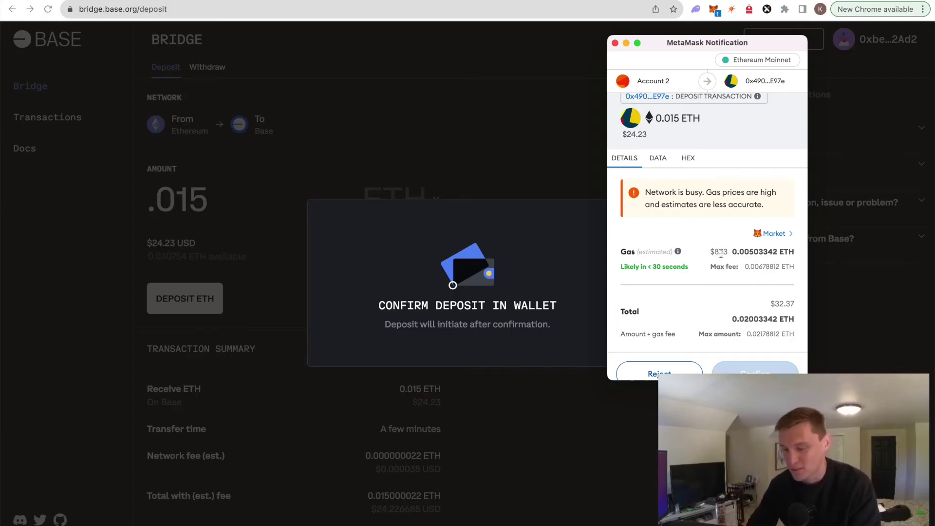
left_click(753, 357)
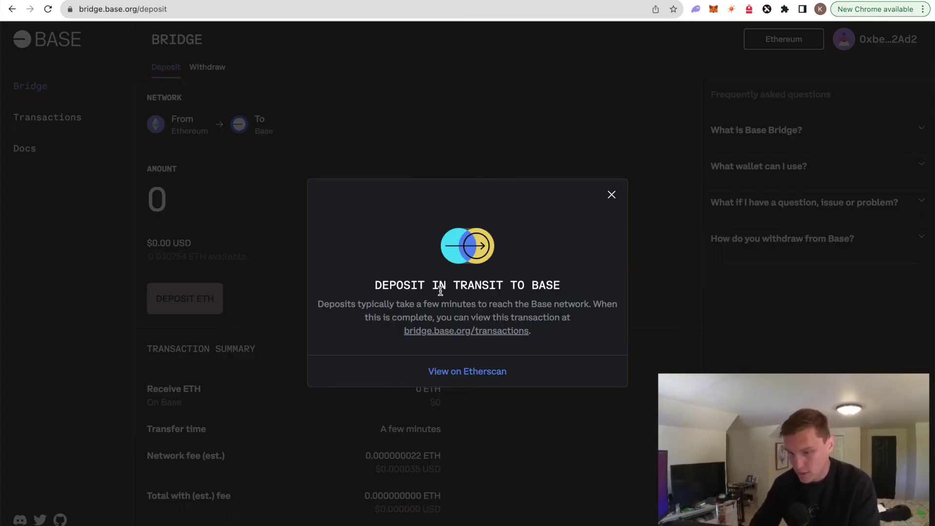
Read the bridge's deposit-in-transit heading and timing note
left_click_drag(382, 285, 600, 286)
left_click(538, 286)
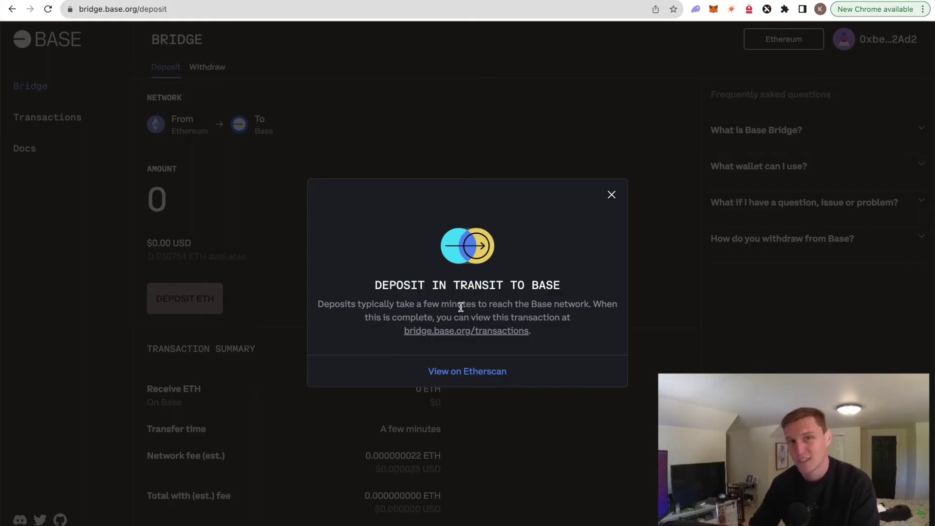
left_click_drag(418, 304, 557, 305)
left_click(556, 305)
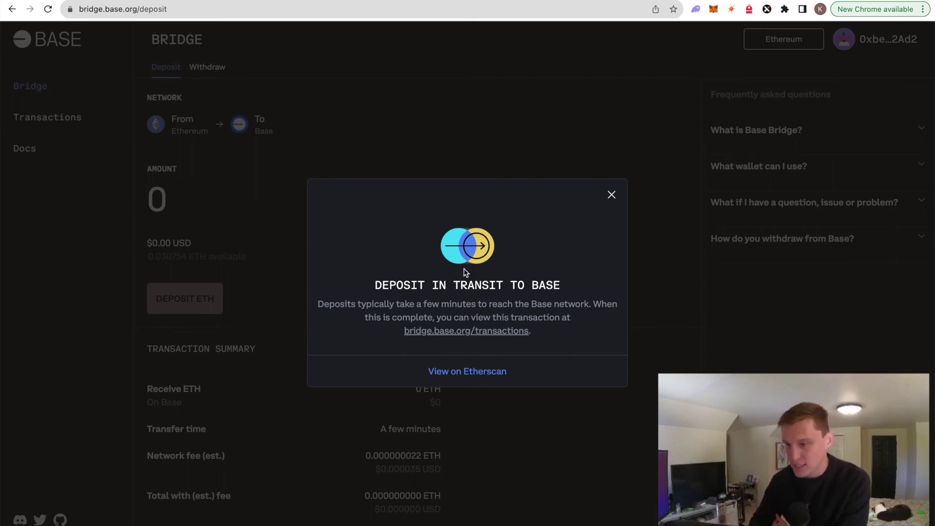
Open MetaMask and dismiss its three intro tips
left_click(713, 10)
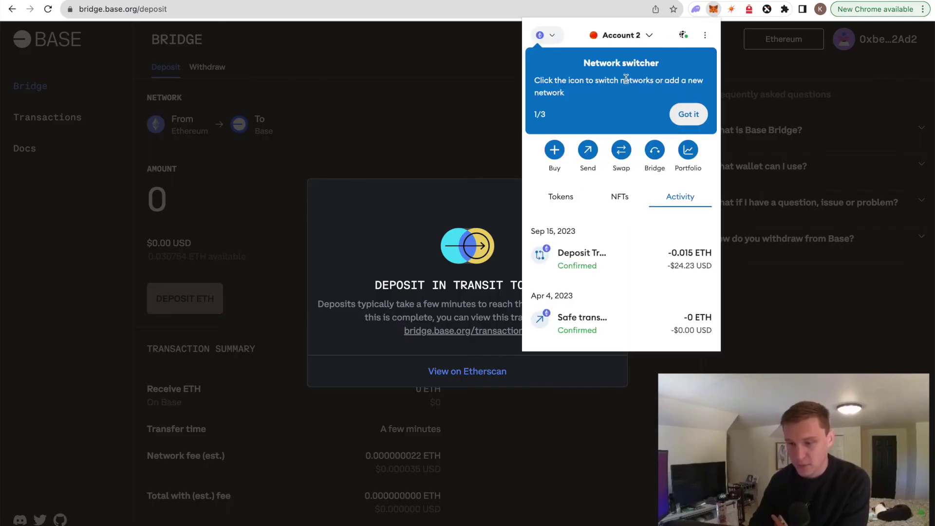
left_click(685, 113)
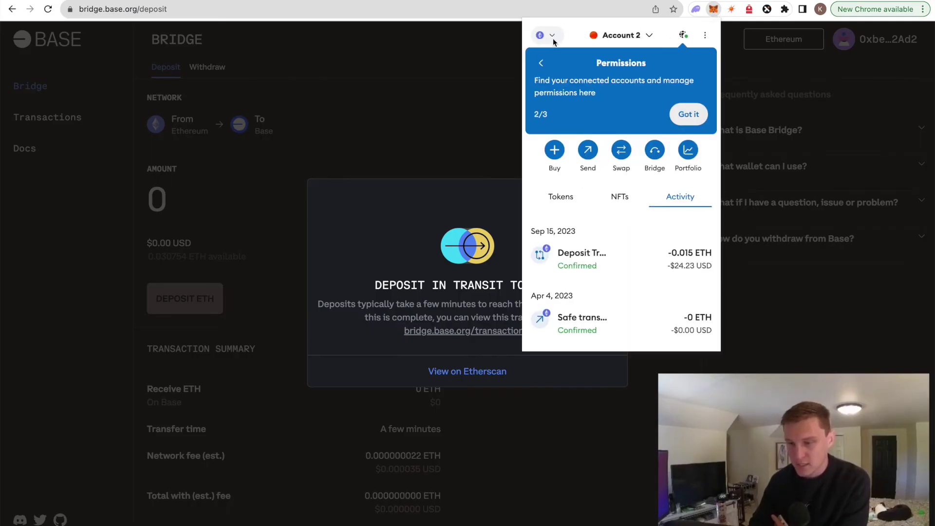
left_click(680, 112)
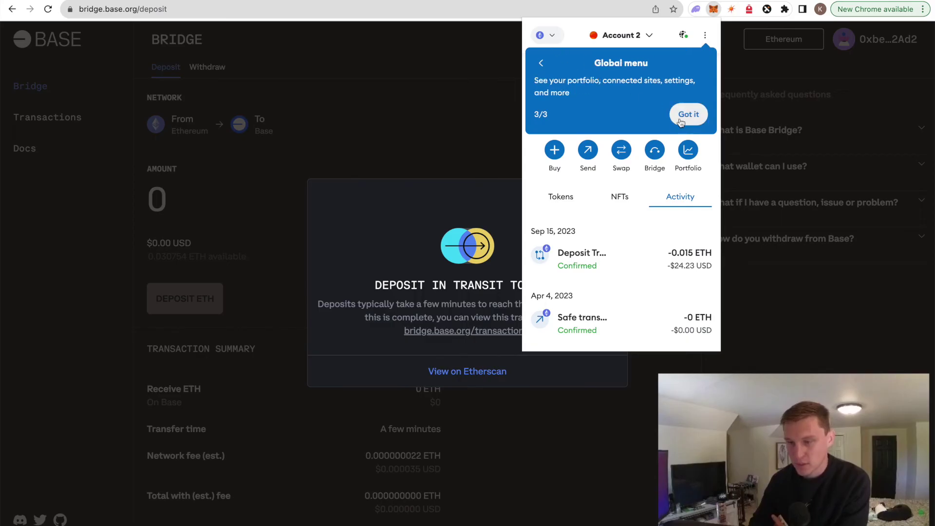
left_click(681, 114)
Select Base Mainnet from the network list, where the account holds 0 ETH
left_click(552, 35)
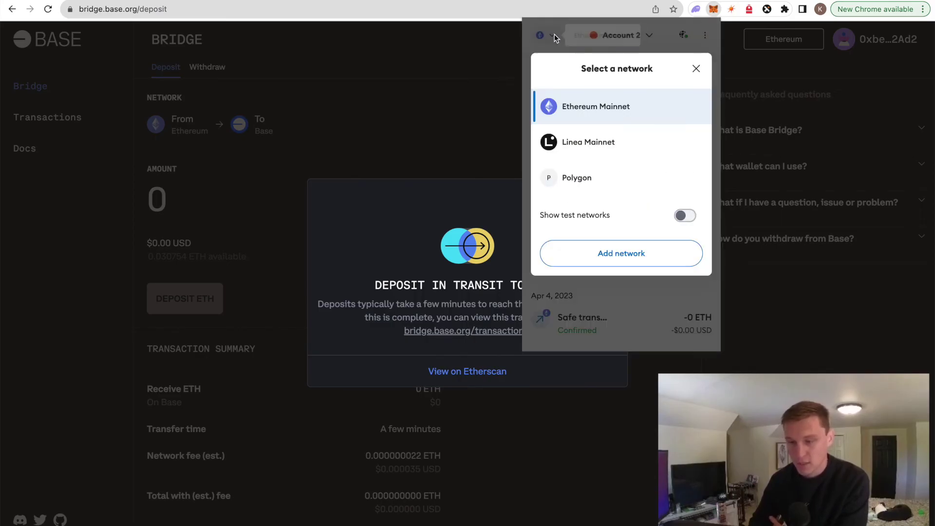
scroll(555, 129, "down", 5)
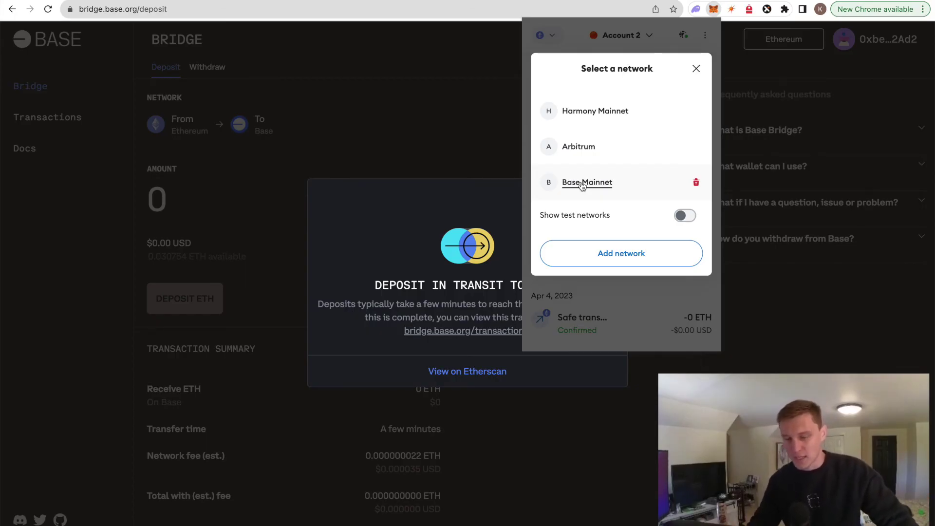
left_click(582, 183)
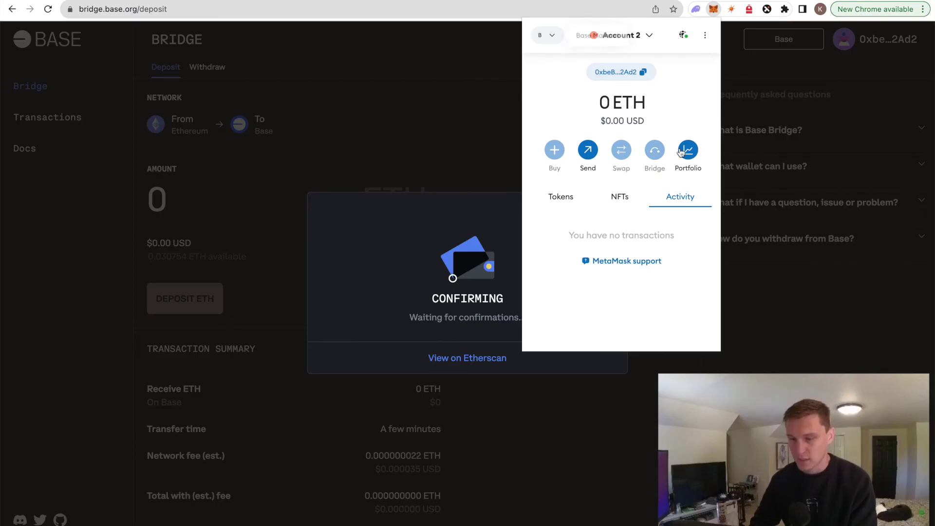
View the Base Mainnet token list showing Ethereum at 0 ETH, then start and cancel a send
left_click(570, 198)
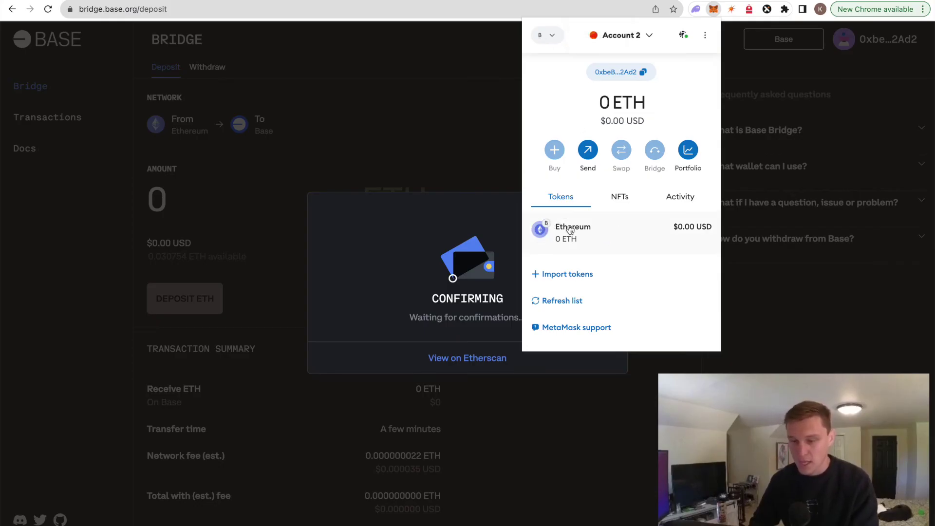
left_click(588, 151)
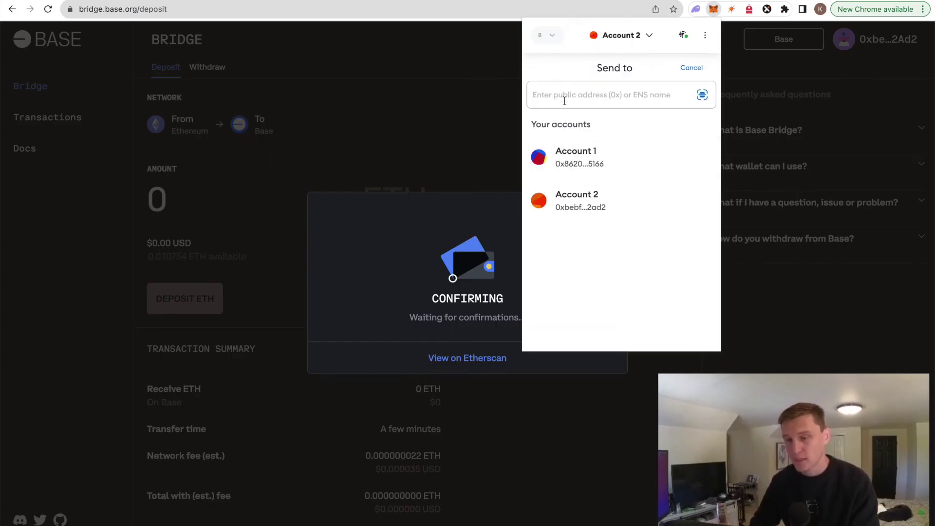
left_click(692, 68)
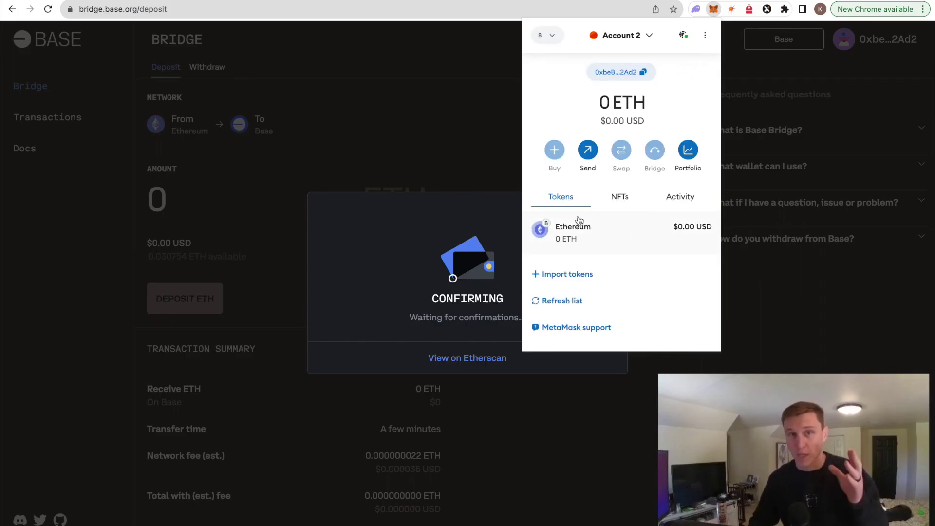